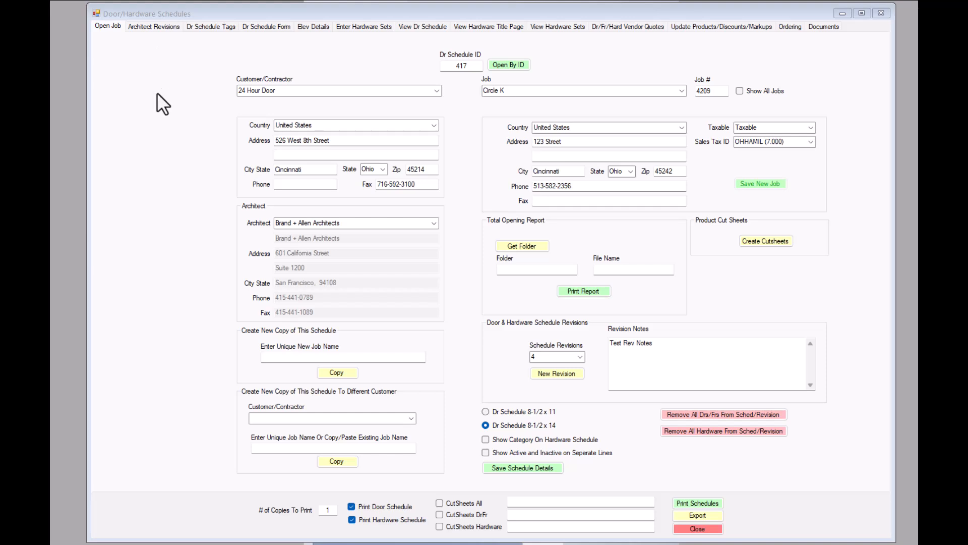
{"action": "left_click", "coordinate": [107, 25]}
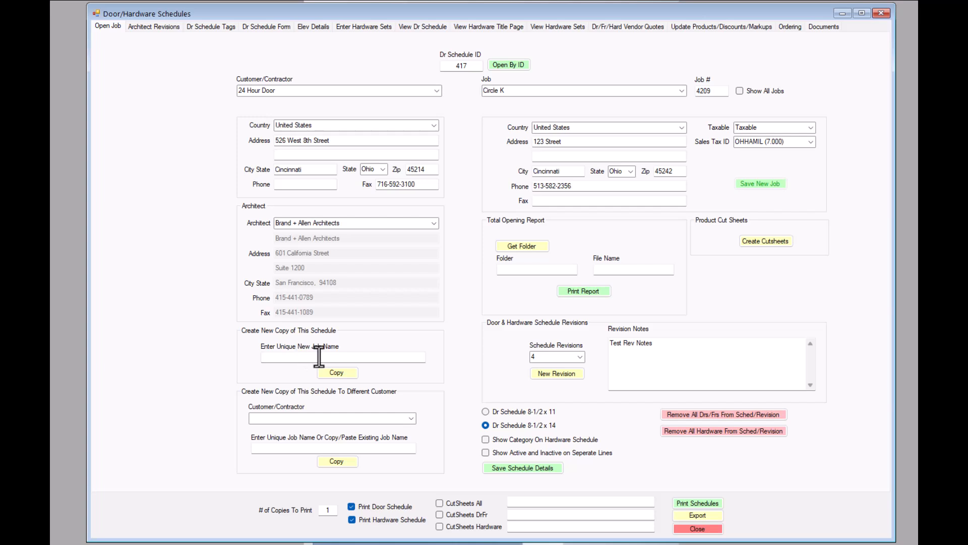
{"action": "left_click", "coordinate": [517, 91]}
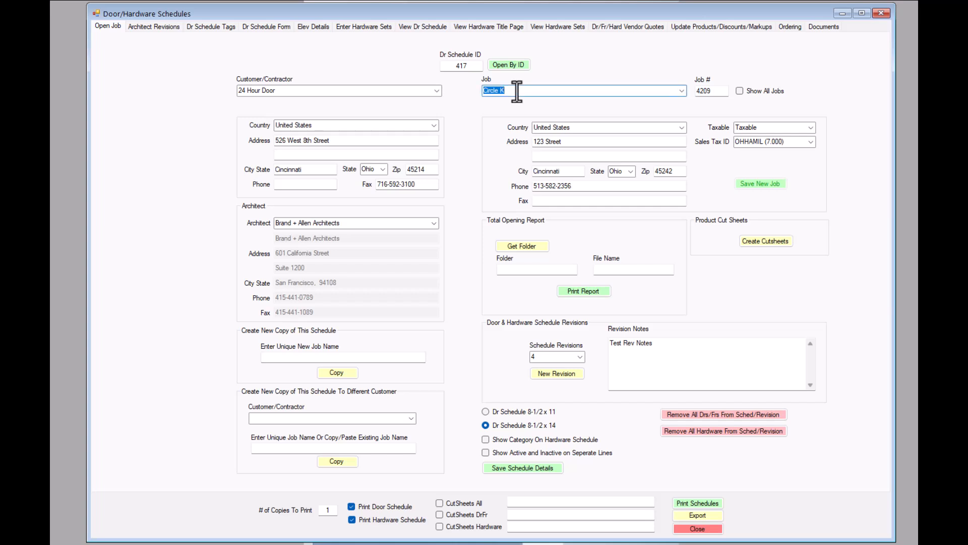
{"action": "left_click", "coordinate": [681, 89]}
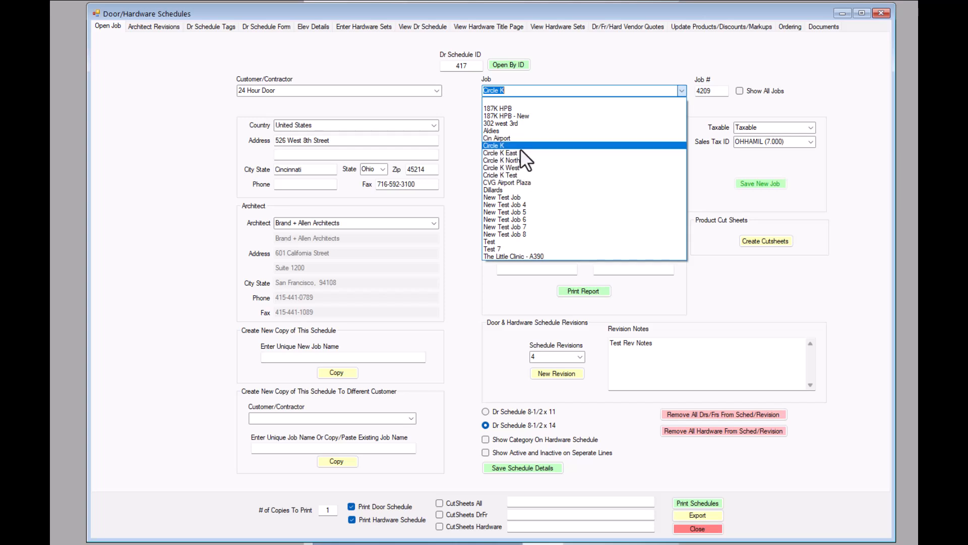
{"action": "left_click", "coordinate": [681, 90]}
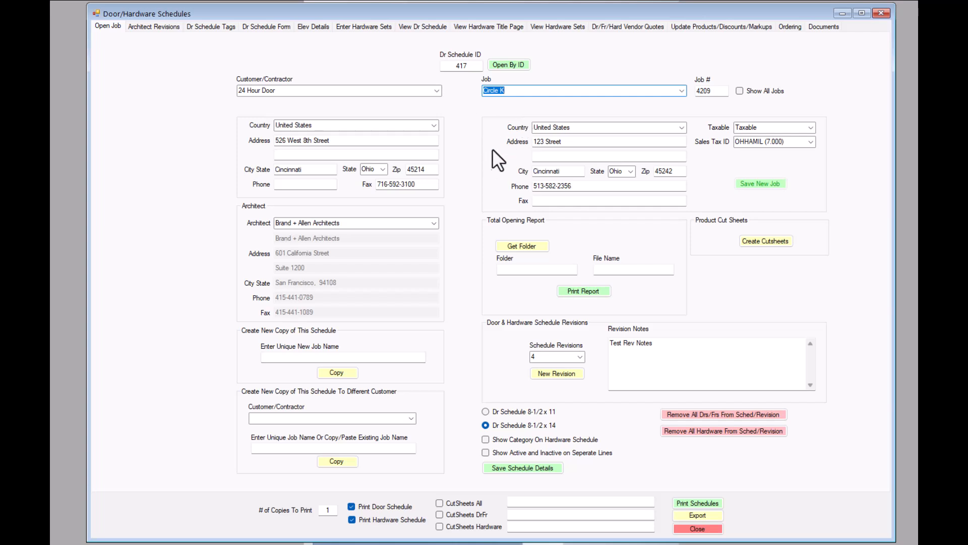
Create a copy of the Circle K schedule for the same customer under the new job name Circle K West 4th.
{"action": "left_click", "coordinate": [301, 357]}
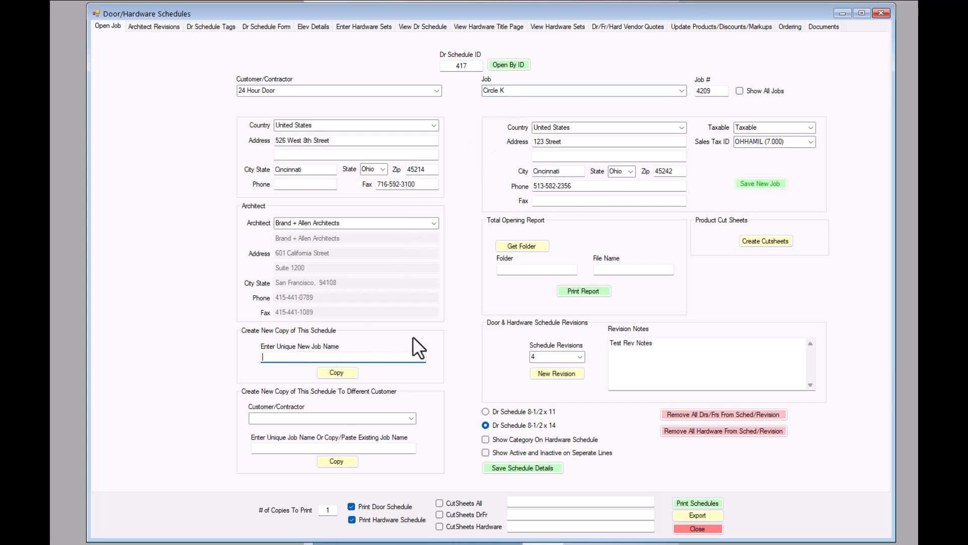
{"action": "left_click", "coordinate": [520, 90]}
{"action": "key", "text": "ctrl+c"}
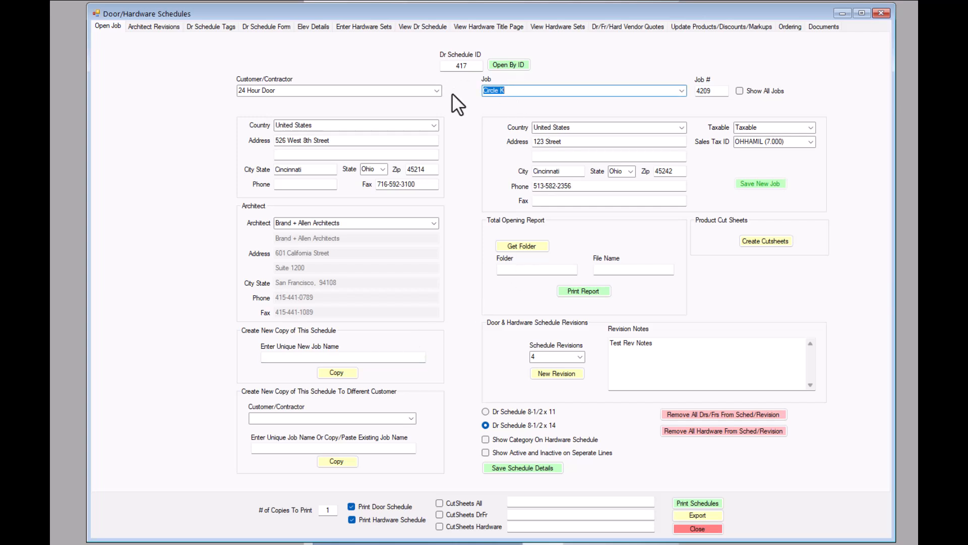
{"action": "left_click", "coordinate": [316, 358]}
{"action": "key", "text": "ctrl+v"}
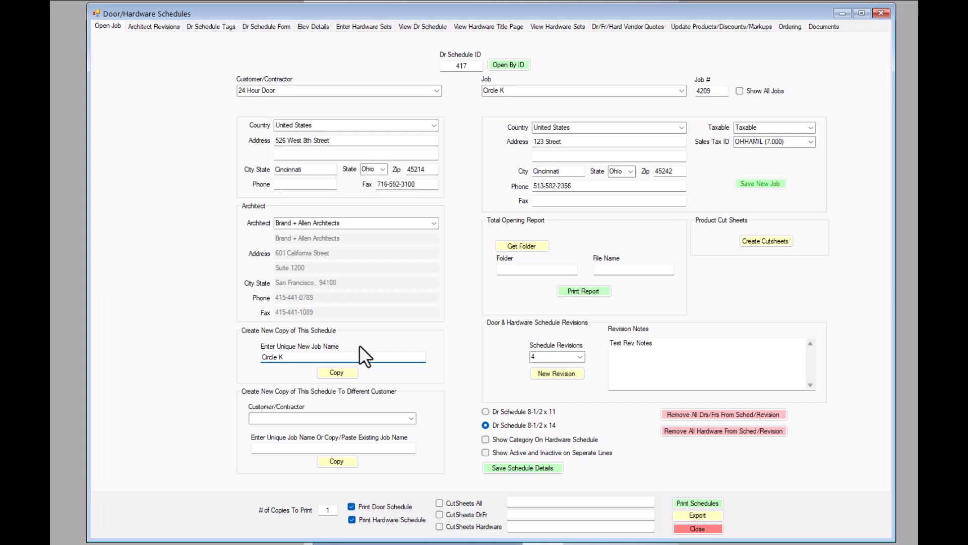
{"action": "type", "text": "West 4th"}
{"action": "left_click", "coordinate": [337, 372]}
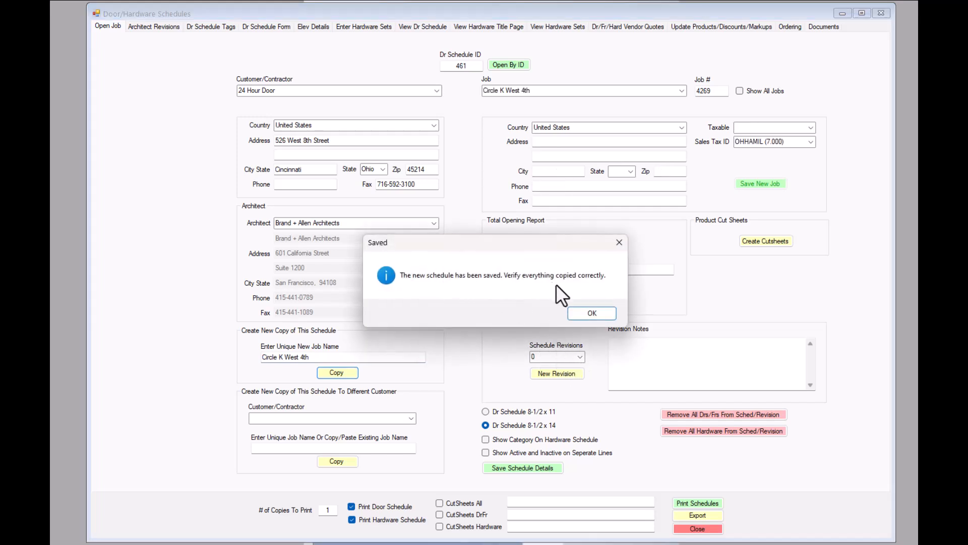
{"action": "left_click", "coordinate": [588, 313]}
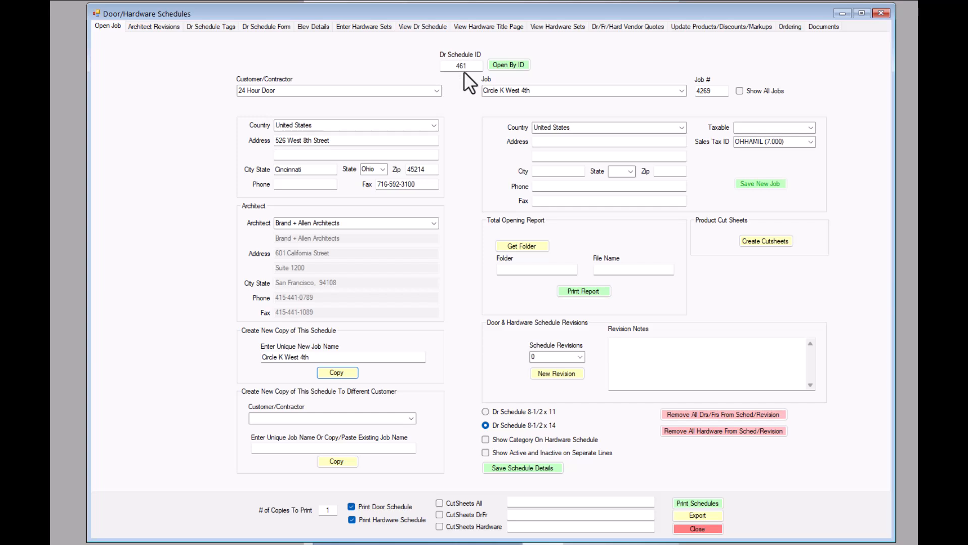
Open the original Circle K job, then reopen Circle K West 4th to compare their schedule IDs.
{"action": "left_click", "coordinate": [682, 91]}
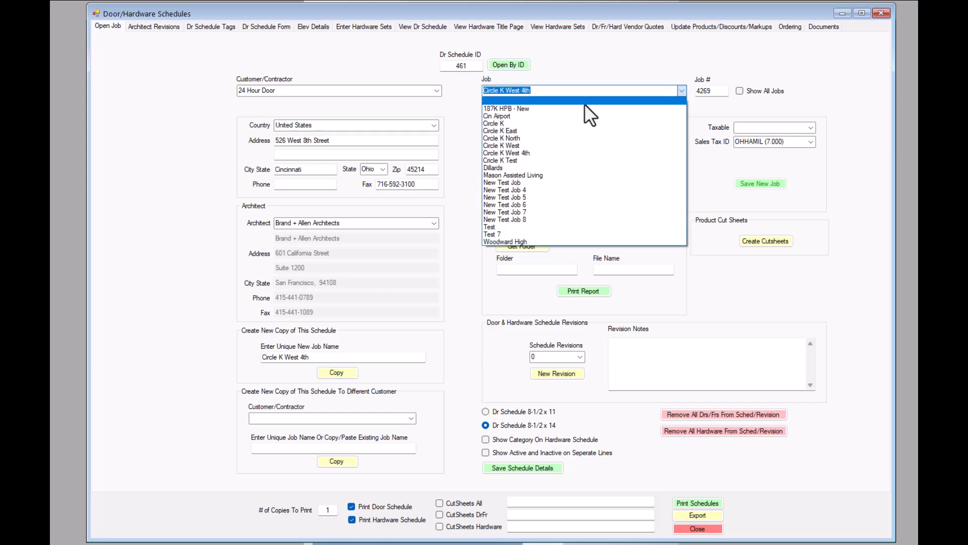
{"action": "left_click", "coordinate": [498, 123]}
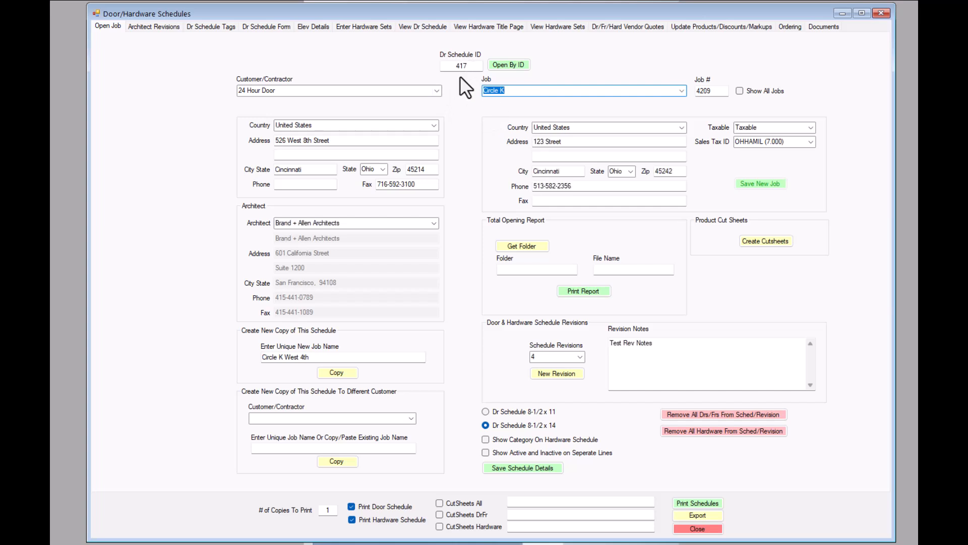
{"action": "left_click", "coordinate": [681, 91]}
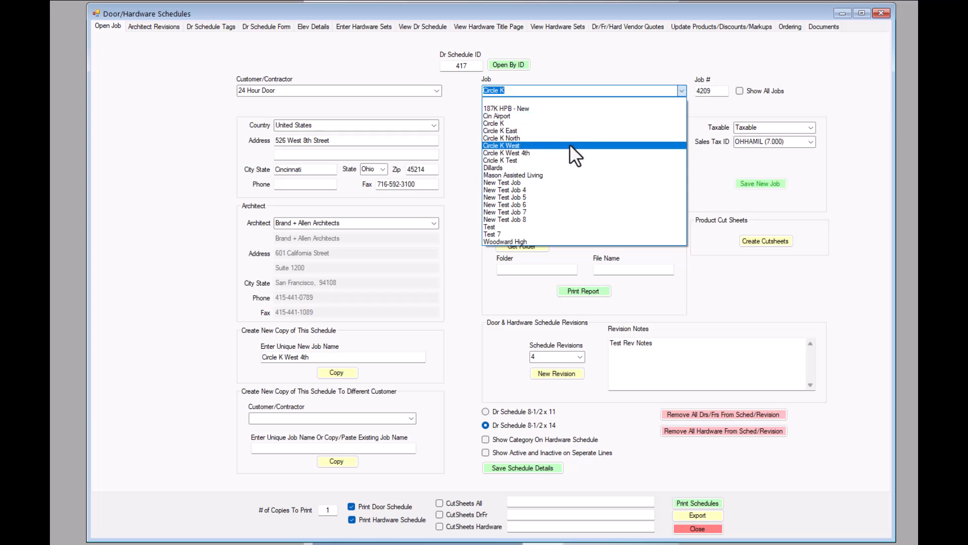
{"action": "left_click", "coordinate": [516, 152]}
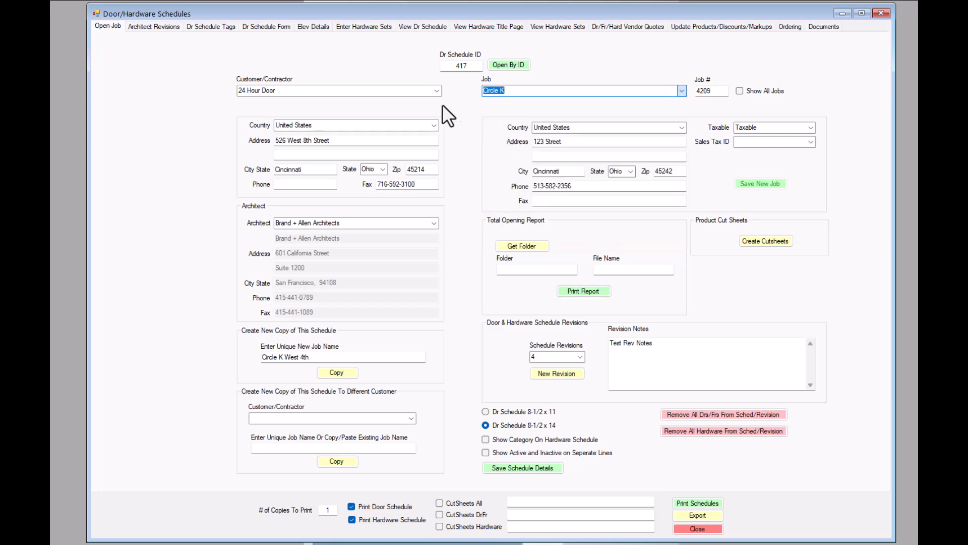
Review the copied schedule's door entries, elevation details, hardware set 1 and ordering items.
{"action": "left_click", "coordinate": [267, 26]}
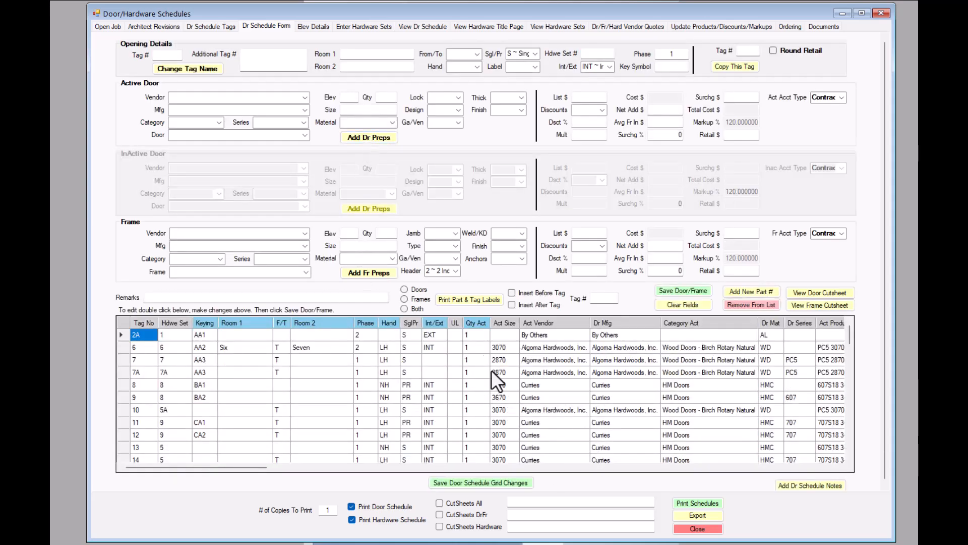
{"action": "left_click", "coordinate": [317, 26]}
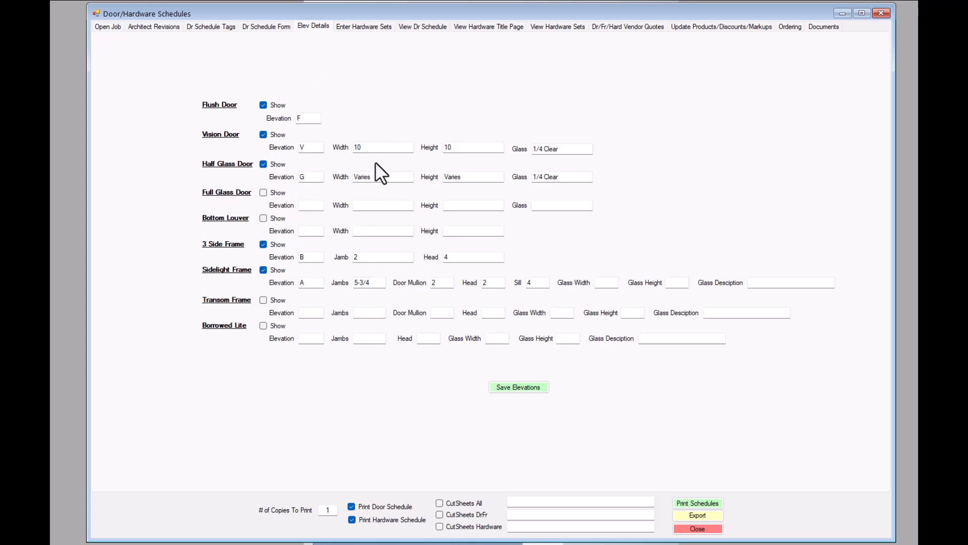
{"action": "left_click", "coordinate": [365, 26]}
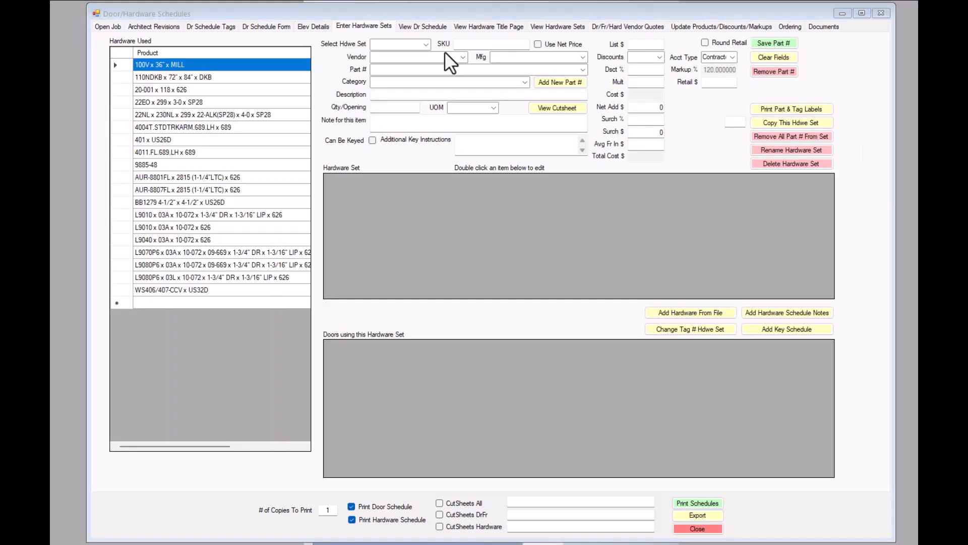
{"action": "left_click", "coordinate": [425, 44]}
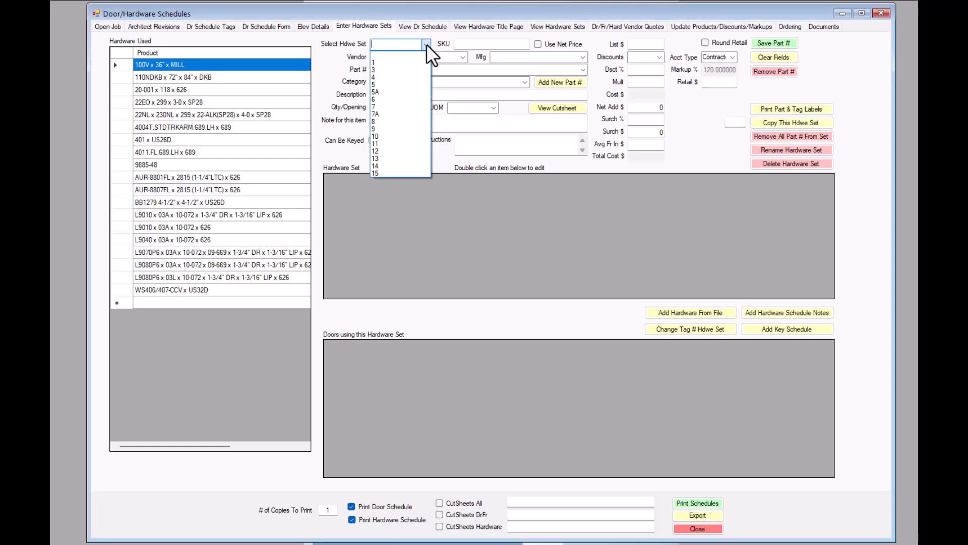
{"action": "left_click", "coordinate": [392, 62]}
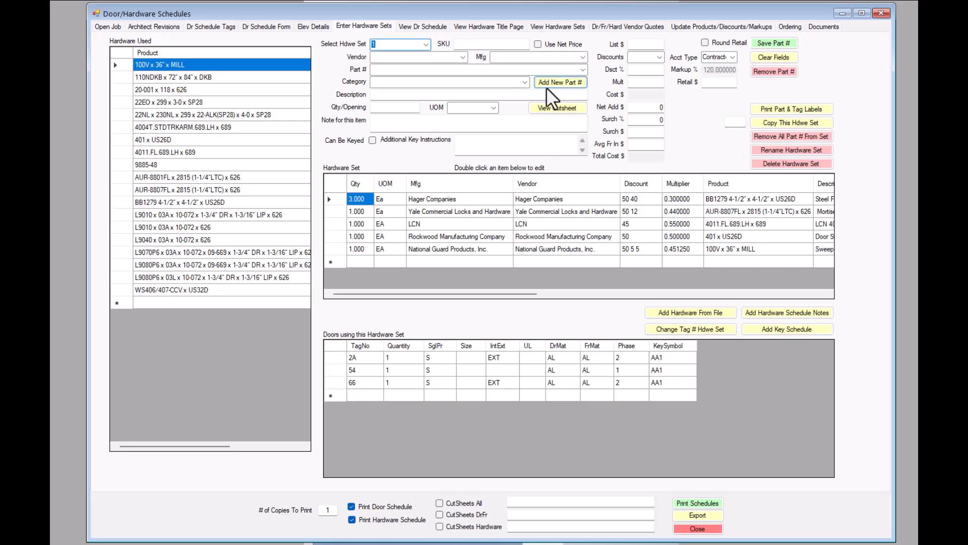
{"action": "left_click", "coordinate": [790, 26]}
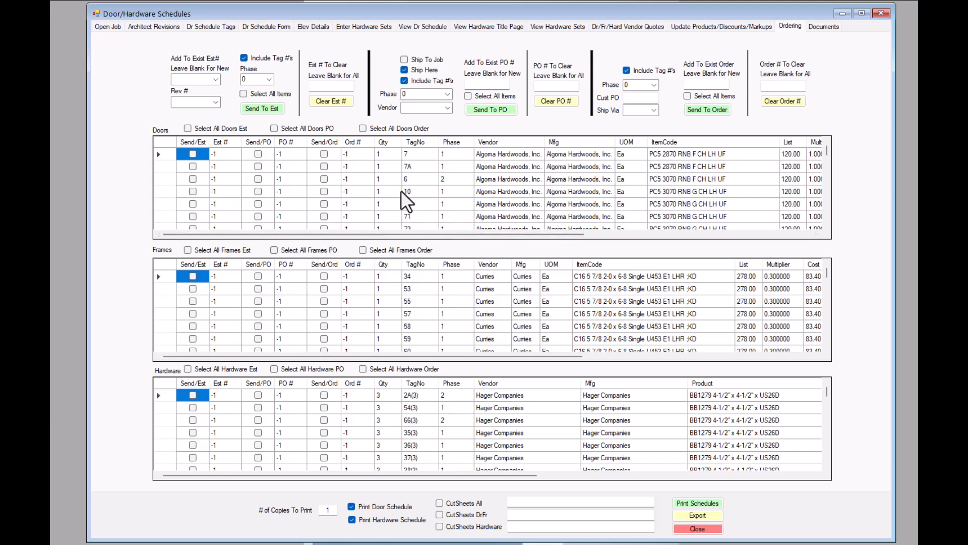
Reopen the original Circle K job and clear the job name left in the same-customer copy section.
{"action": "left_click", "coordinate": [110, 26]}
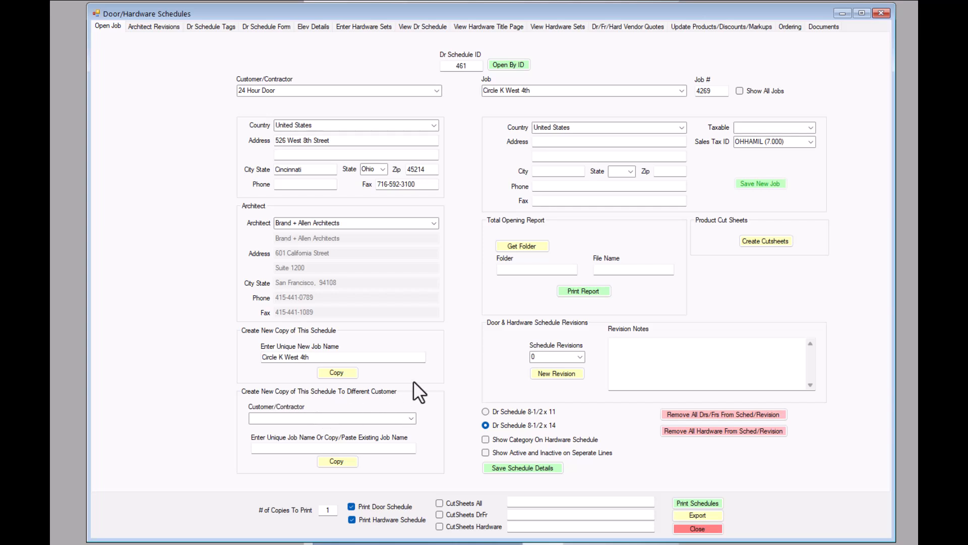
{"action": "left_click", "coordinate": [681, 90]}
{"action": "left_click", "coordinate": [502, 123]}
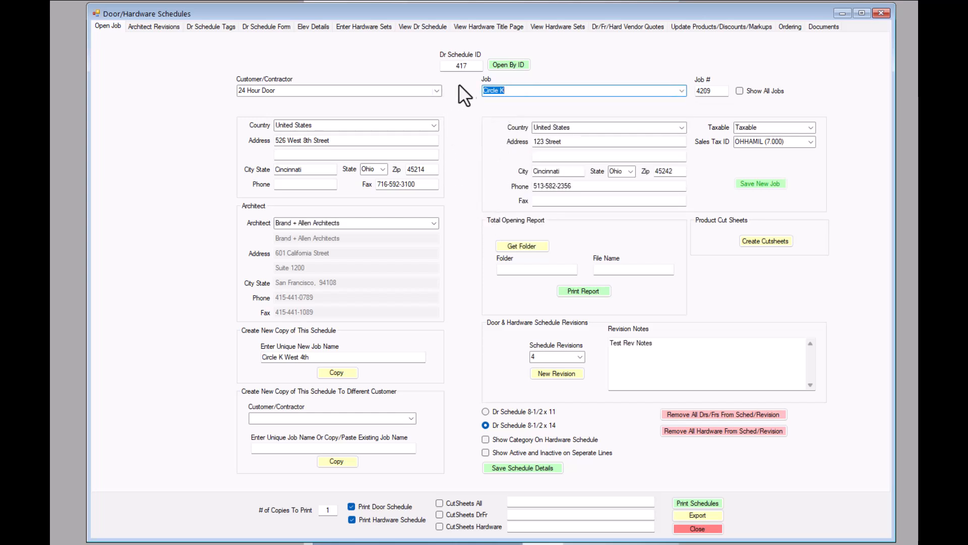
{"action": "left_click", "coordinate": [327, 358]}
{"action": "left_click_drag", "start_coordinate": [327, 357], "coordinate": [194, 356]}
{"action": "key", "text": "BackSpace"}
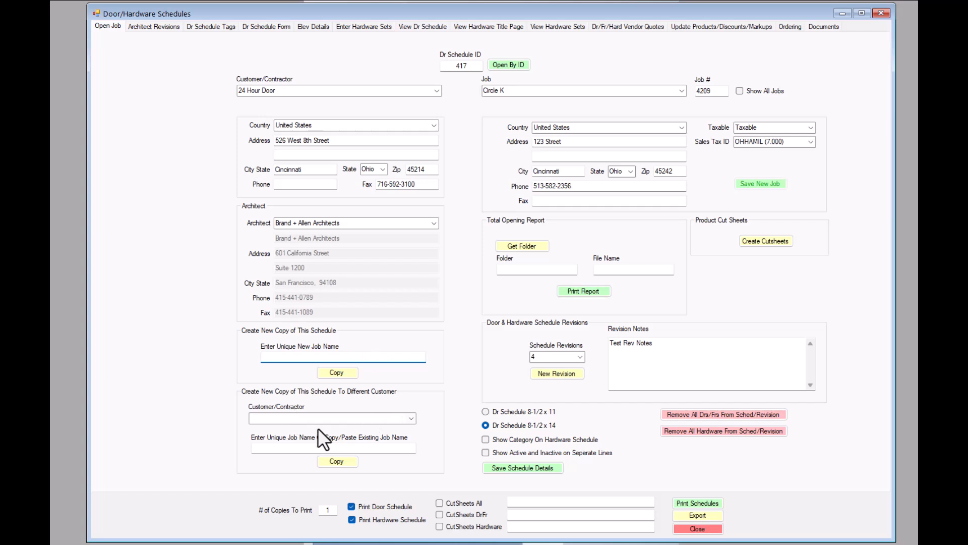
Copy the Circle K schedule to customer A. Aaron's Door Systems under the job name Circle K 5.
{"action": "left_click", "coordinate": [411, 418]}
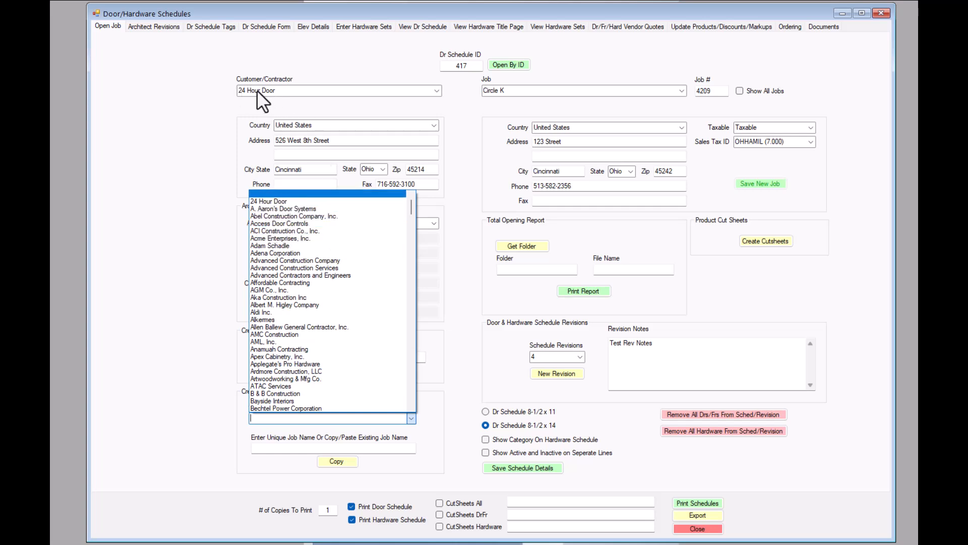
{"action": "left_click", "coordinate": [284, 208]}
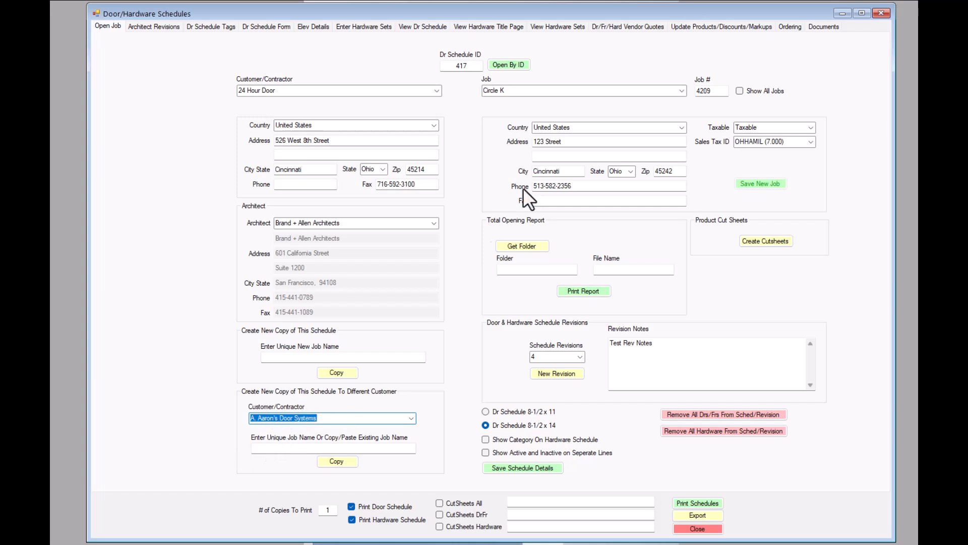
{"action": "left_click", "coordinate": [520, 91]}
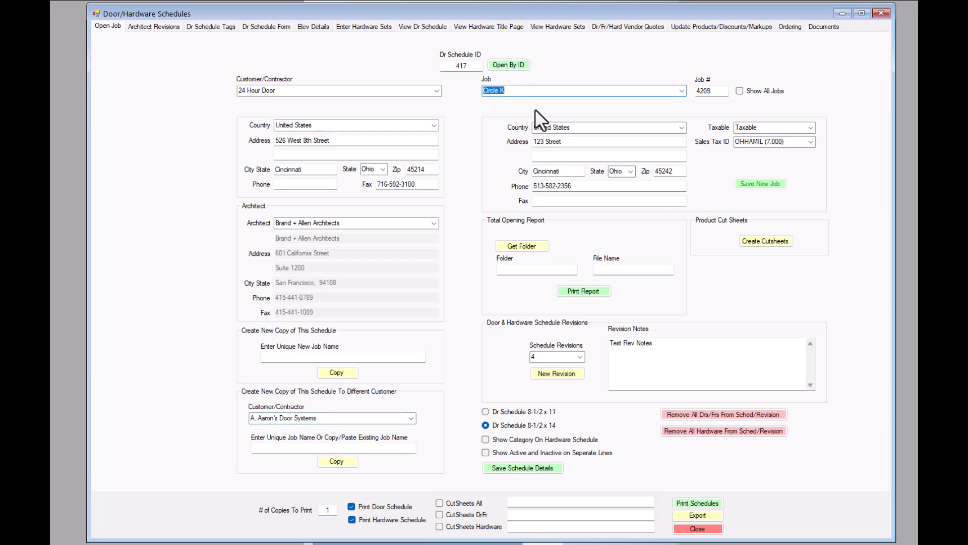
{"action": "left_click", "coordinate": [282, 448]}
{"action": "key", "text": "ctrl+v"}
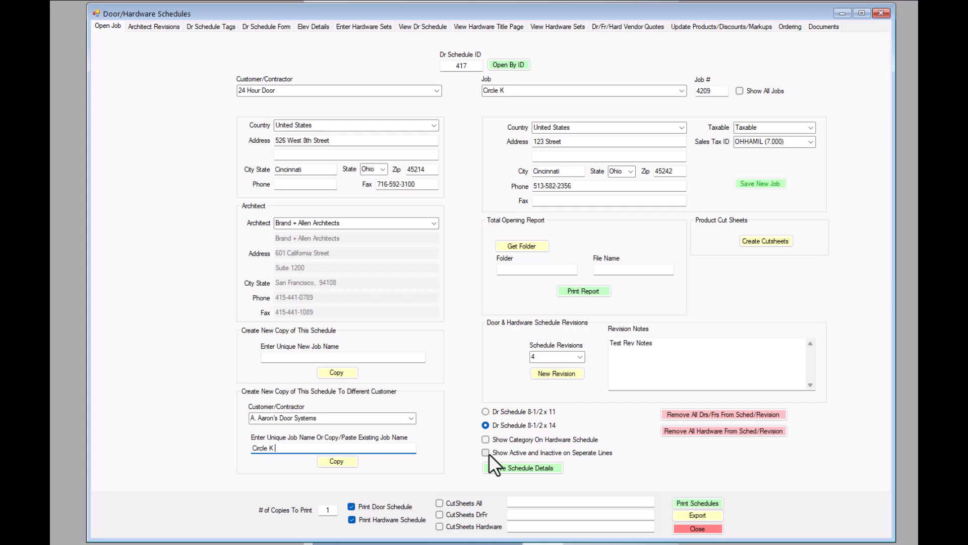
{"action": "type", "text": "5"}
{"action": "key", "text": "BackSpace"}
{"action": "key", "text": "BackSpace"}
{"action": "type", "text": "5"}
{"action": "left_click", "coordinate": [336, 461]}
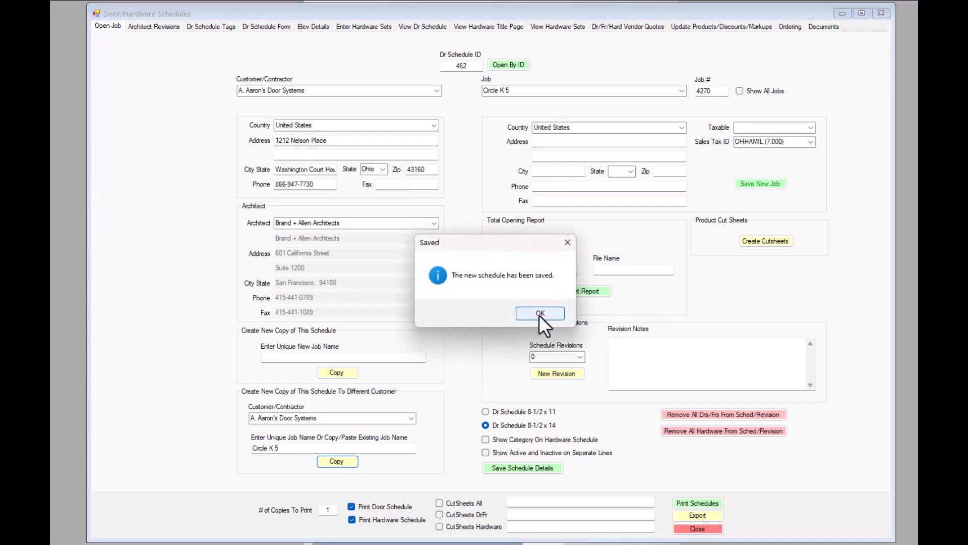
{"action": "left_click", "coordinate": [540, 314]}
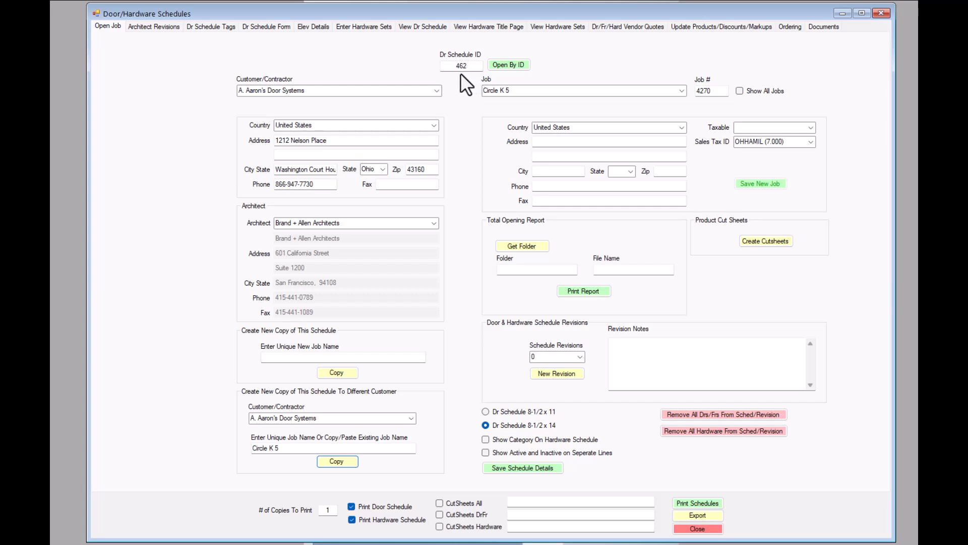
Check the customer, job name and door schedule entries of the Circle K 5 copy.
{"action": "left_click", "coordinate": [319, 90]}
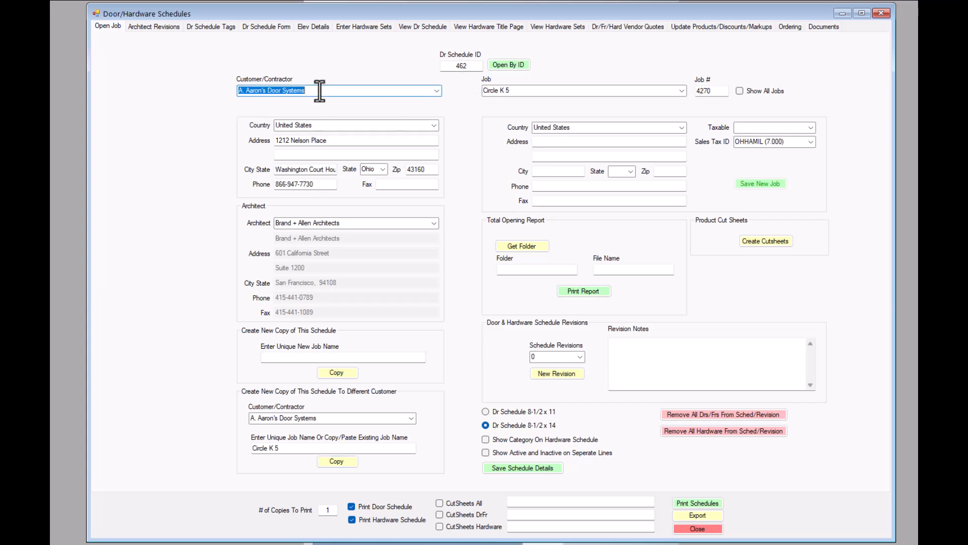
{"action": "left_click", "coordinate": [557, 90]}
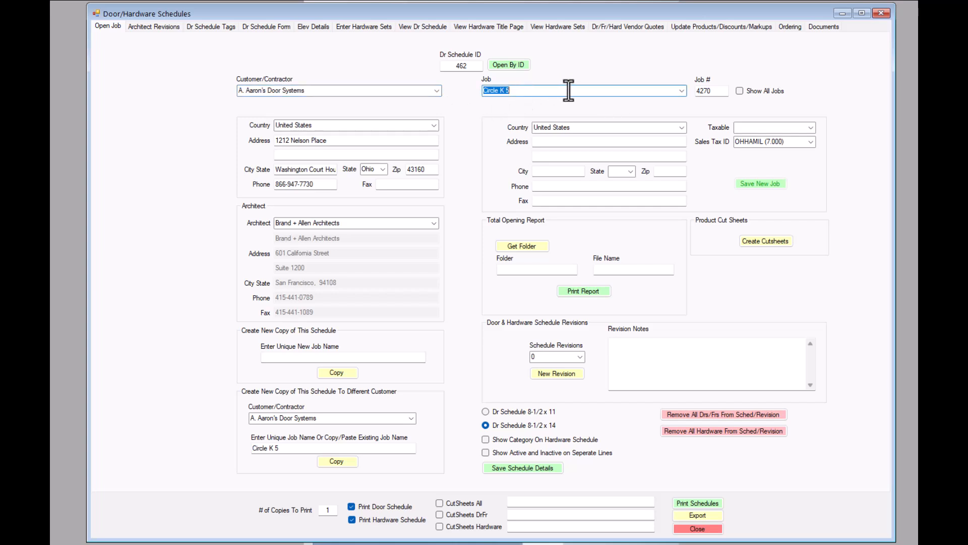
{"action": "left_click", "coordinate": [264, 26]}
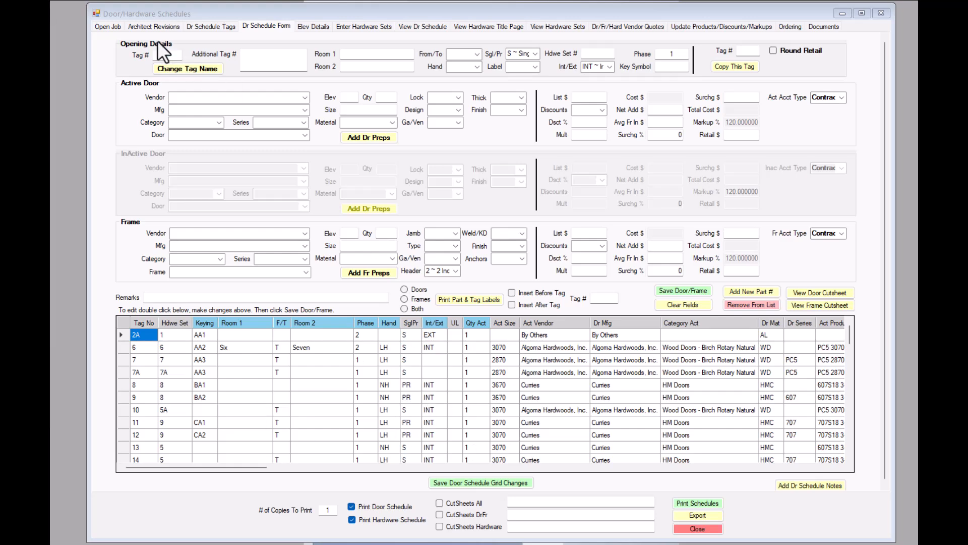
Reopen the Circle K job of customer 24 Hour Door.
{"action": "left_click", "coordinate": [108, 25]}
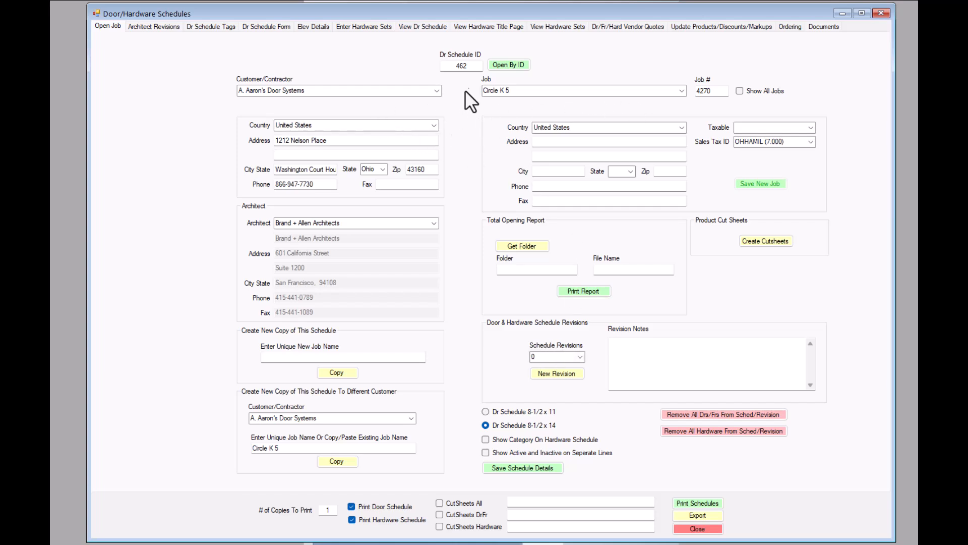
{"action": "left_click", "coordinate": [437, 91]}
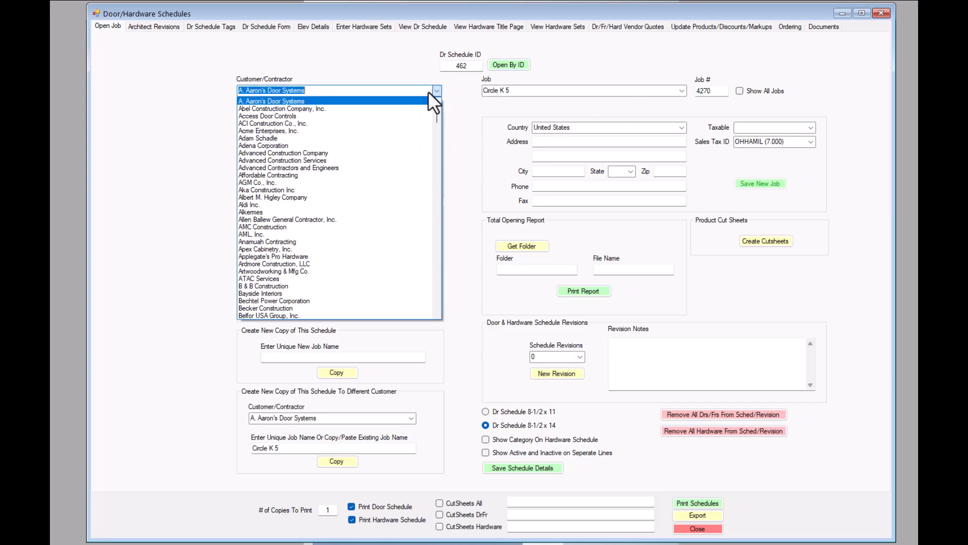
{"action": "scroll", "coordinate": [288, 105], "scroll_direction": "up", "scroll_amount": 1}
{"action": "left_click", "coordinate": [259, 104]}
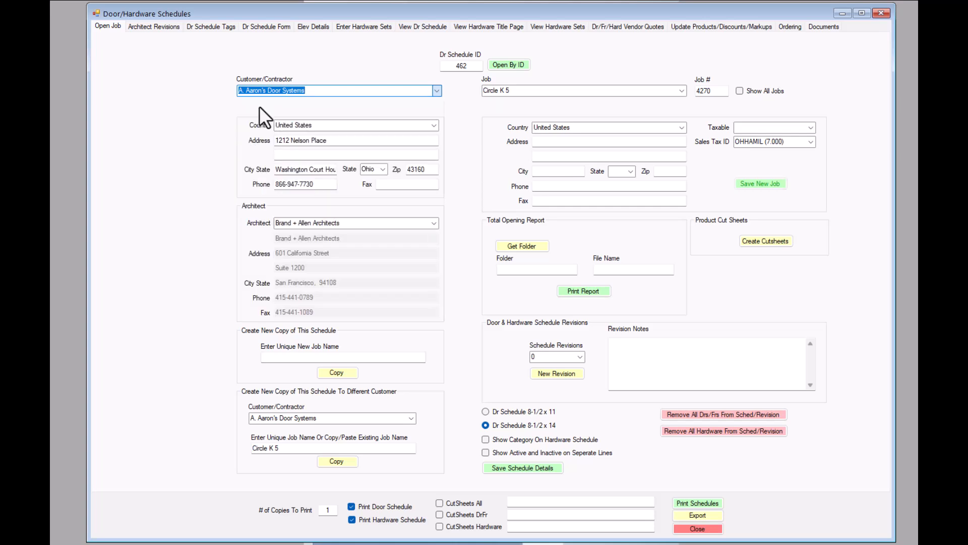
{"action": "left_click", "coordinate": [685, 92]}
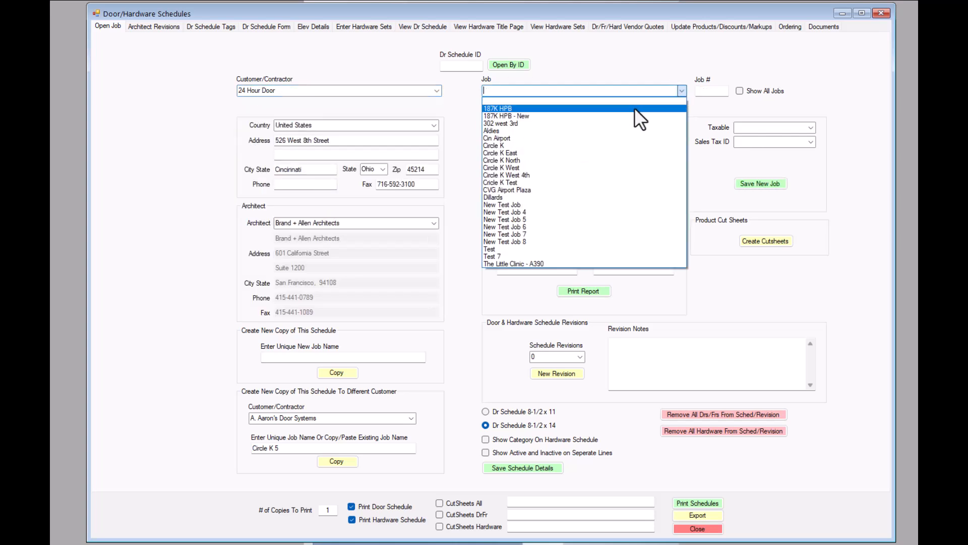
{"action": "left_click", "coordinate": [492, 145]}
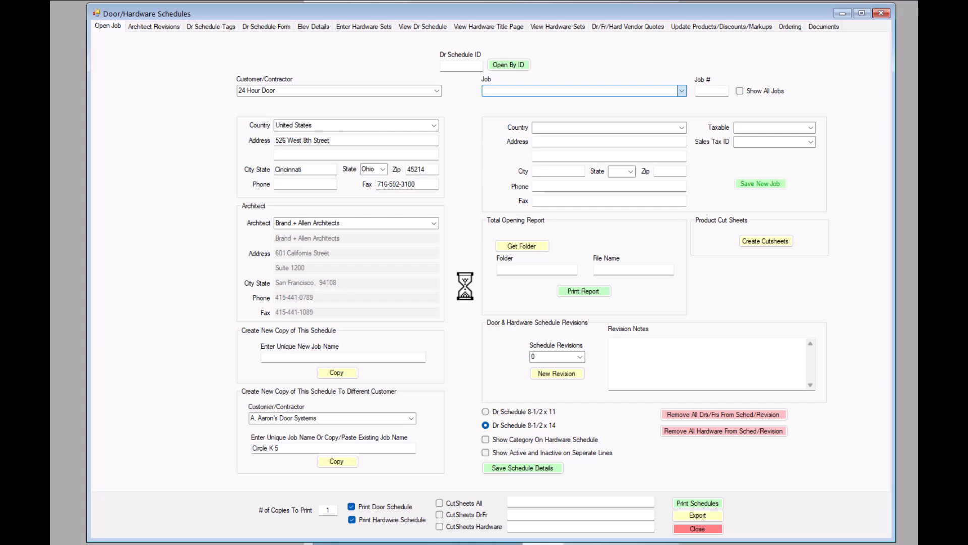
Switch the Circle K schedule to revision 1.
{"action": "left_click", "coordinate": [580, 357]}
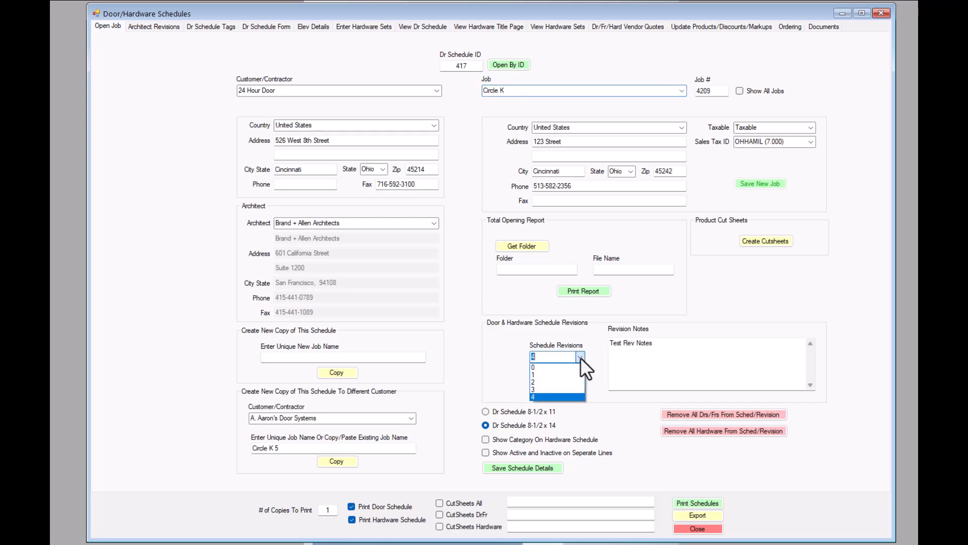
{"action": "left_click", "coordinate": [541, 394]}
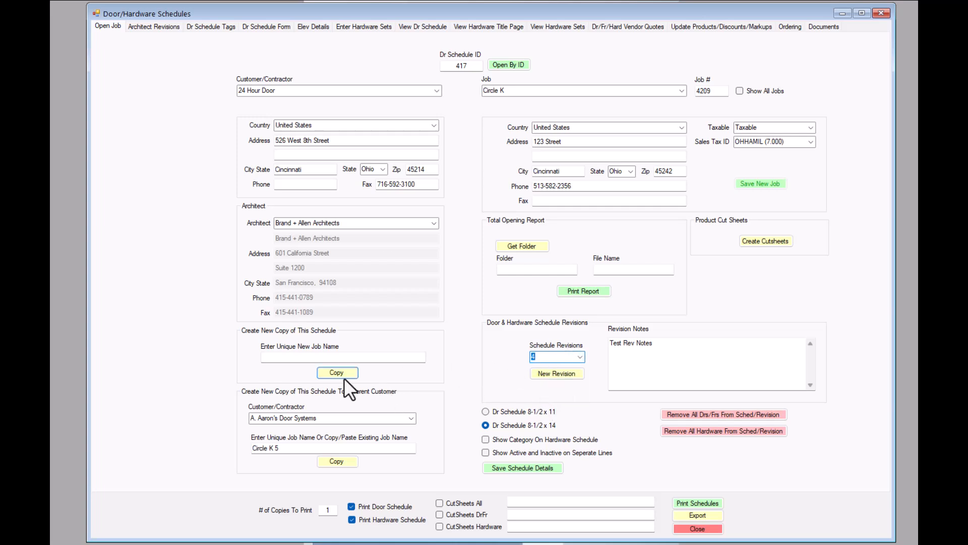
{"action": "left_click", "coordinate": [580, 356]}
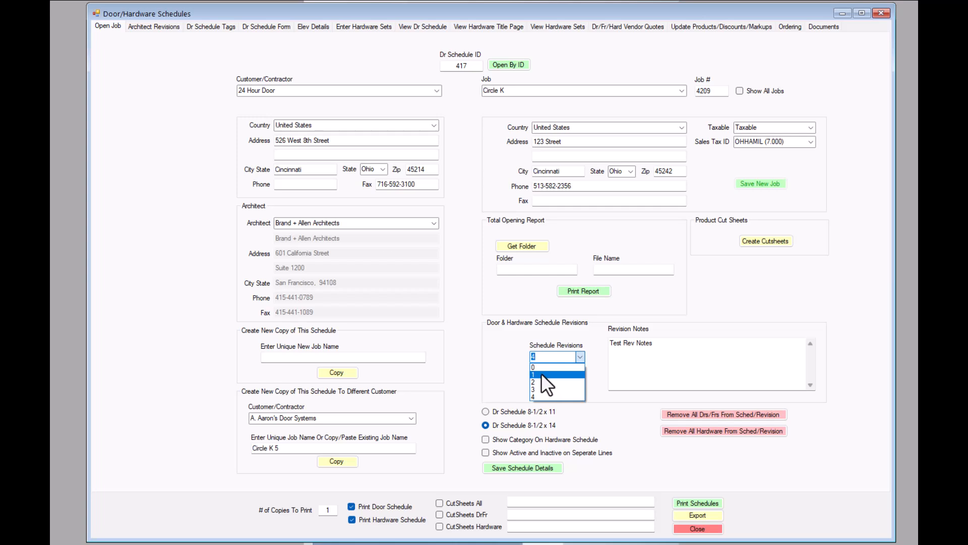
{"action": "left_click", "coordinate": [539, 374]}
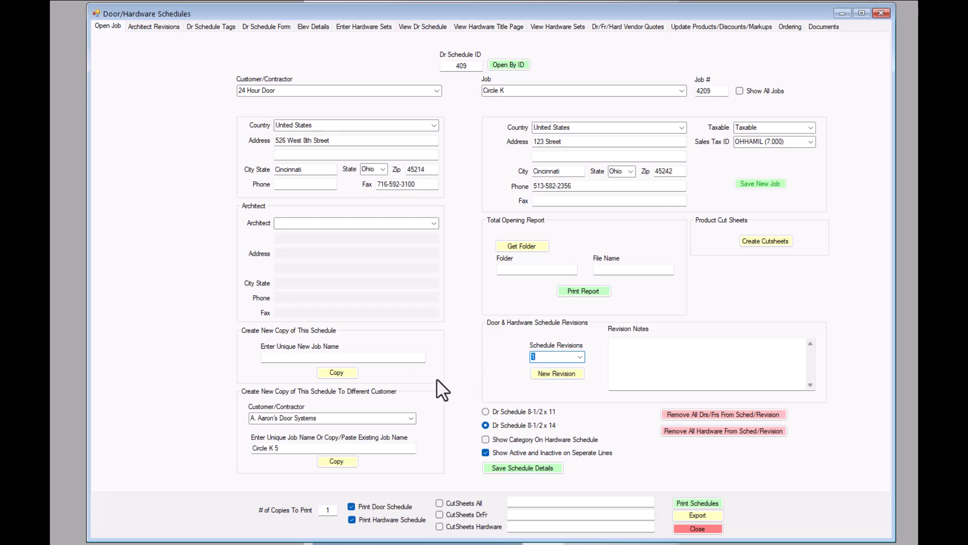